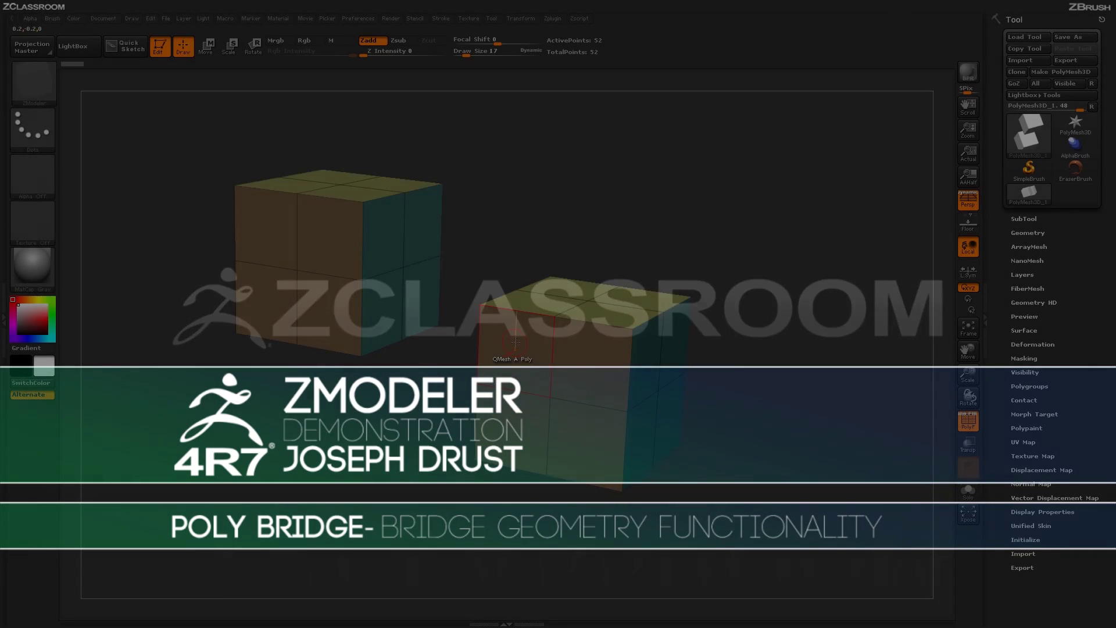
- Set the ZModeler polygon action to Bridge with Two Polys as the target
key("space")
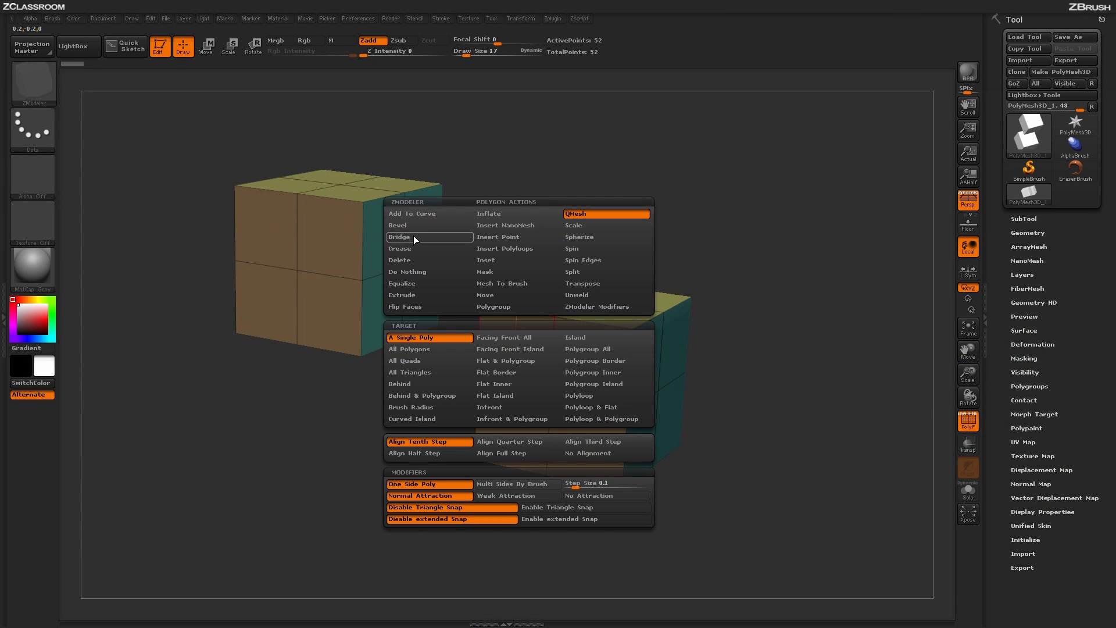
left_click(415, 236)
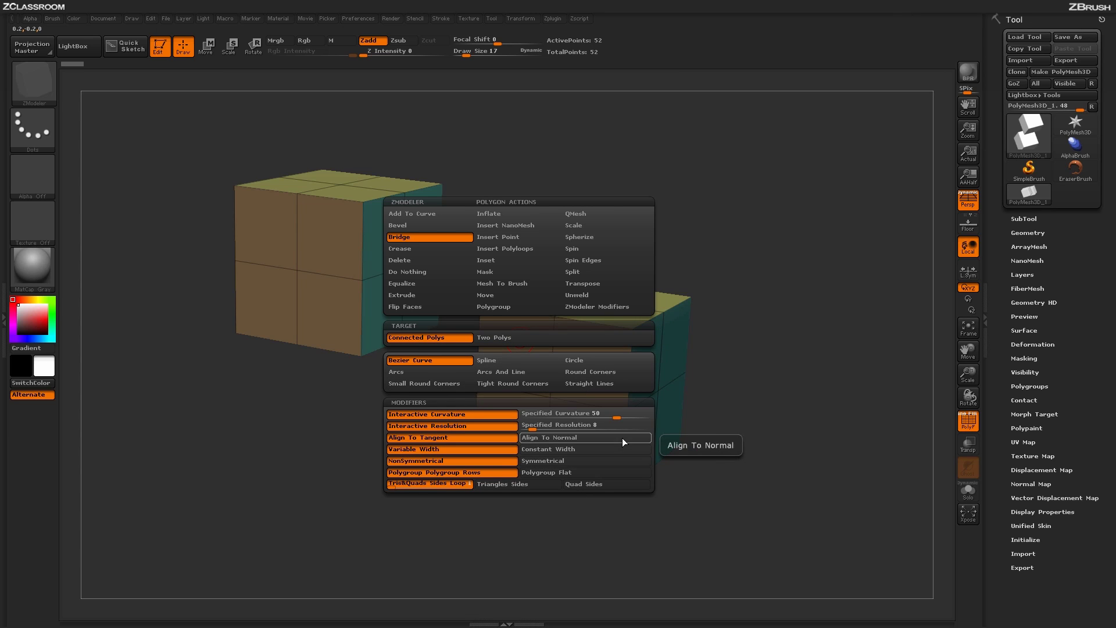
left_click(505, 336)
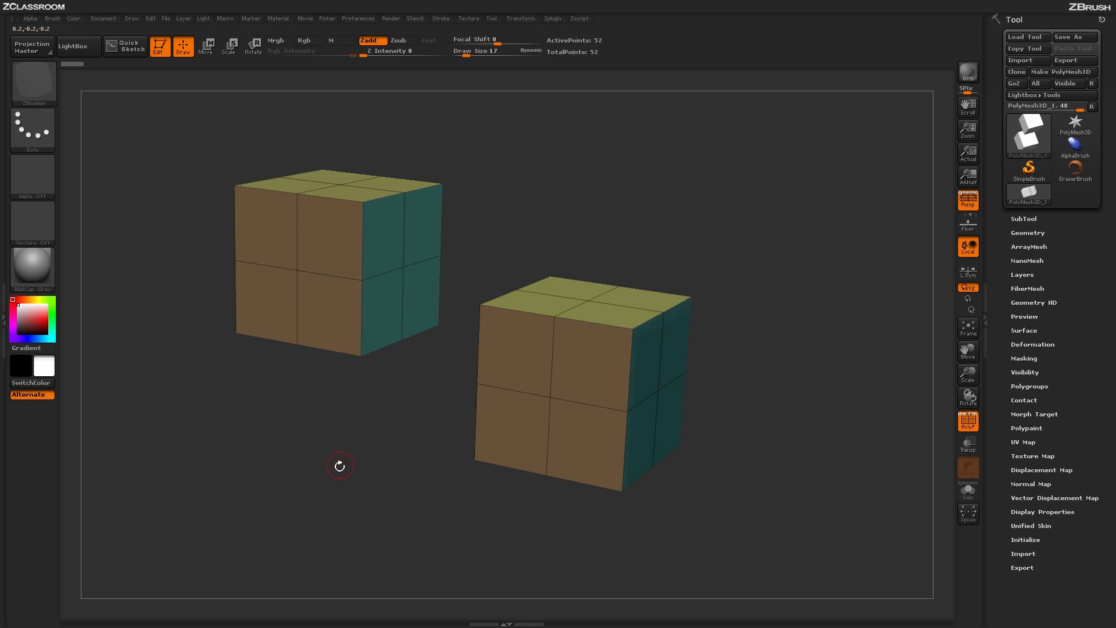
- Try bridging two separate polys on the cubes with the Two Polys target and undo the result
left_click_drag(340, 465, 358, 410)
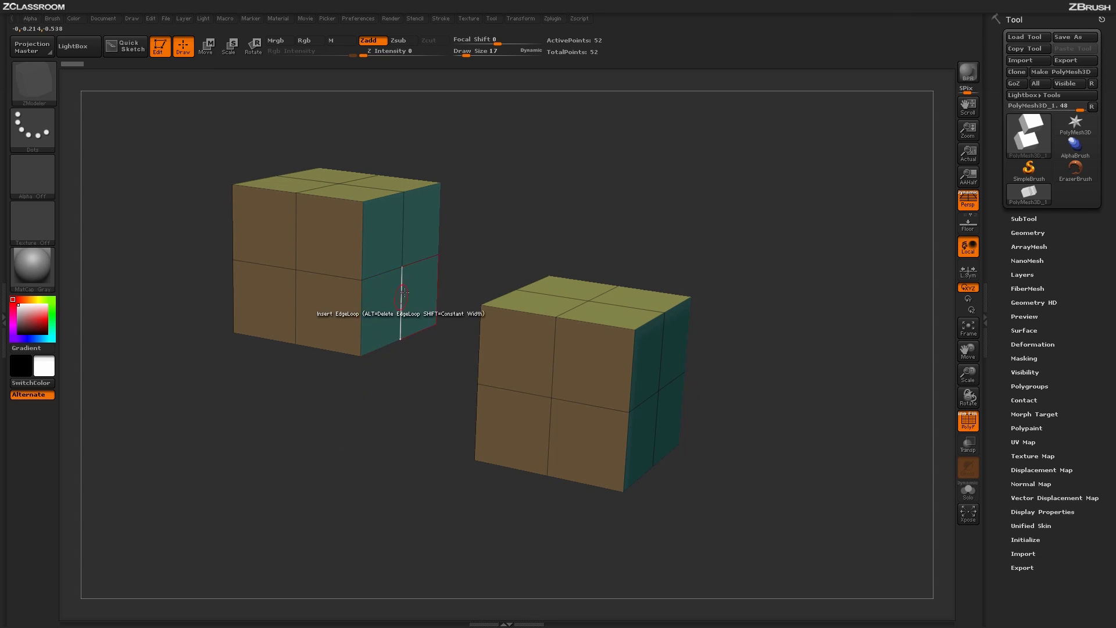
left_click(401, 394)
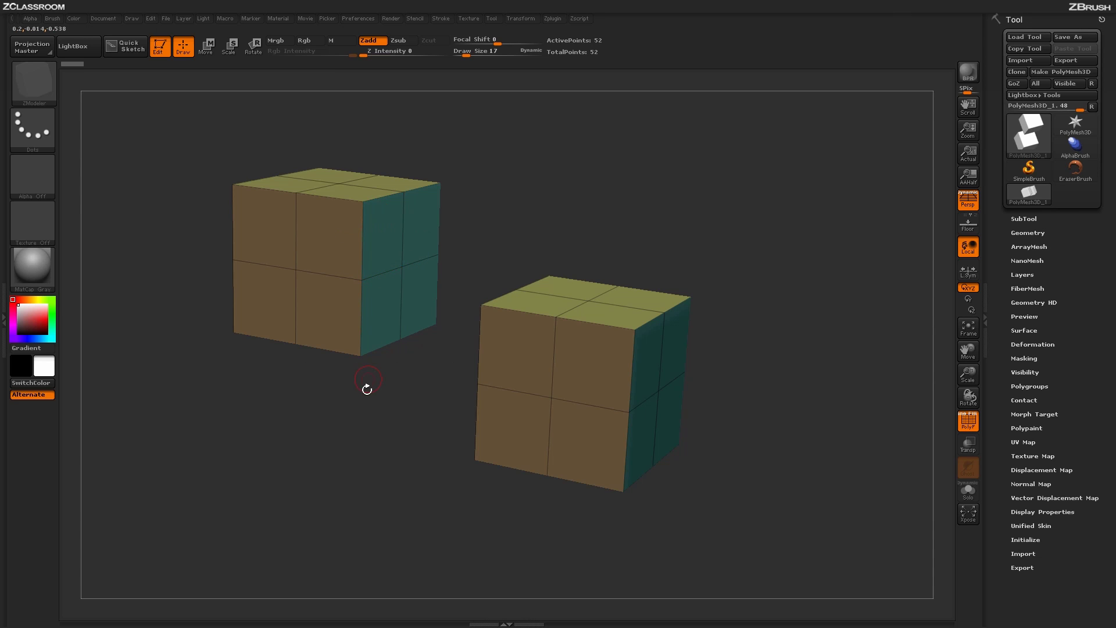
left_click_drag(366, 386, 465, 348)
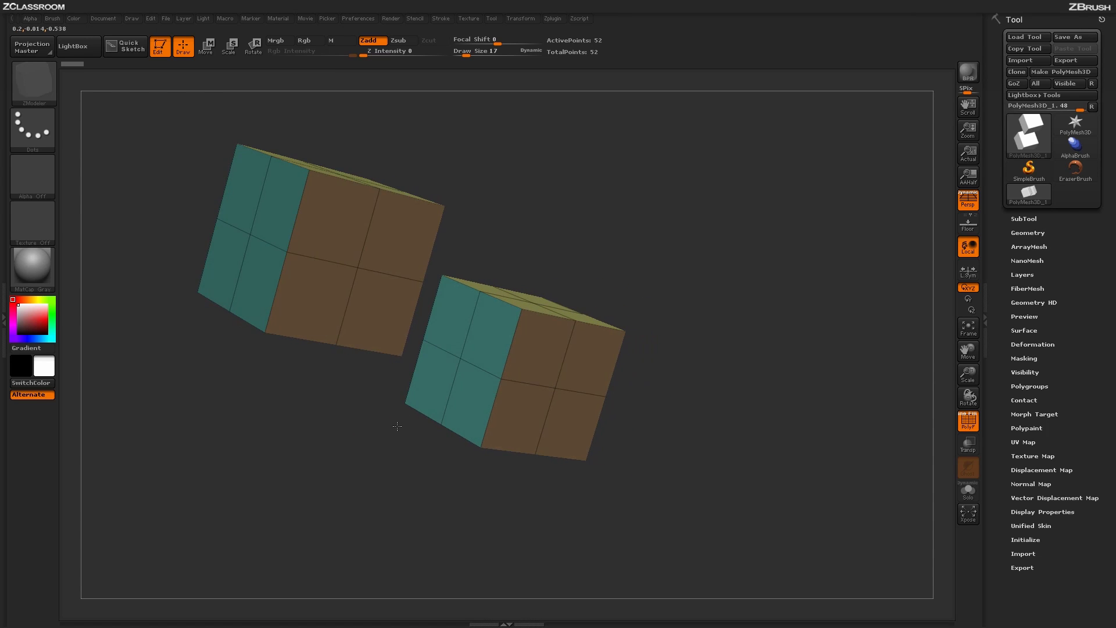
left_click(498, 318)
left_click_drag(841, 247, 816, 219)
key("ctrl+z")
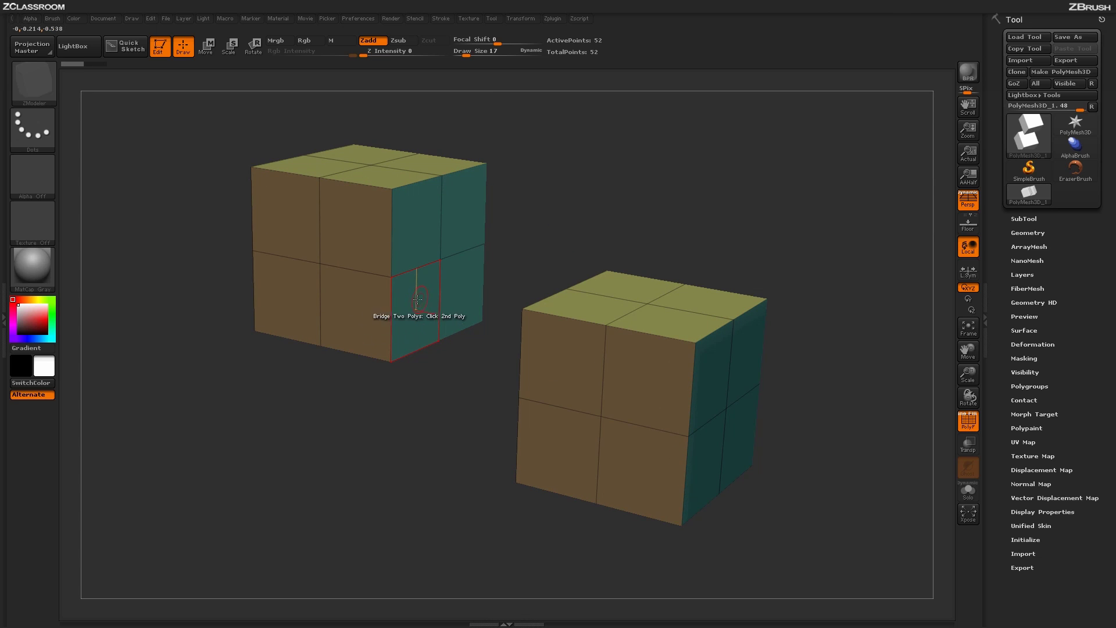
left_click(458, 298)
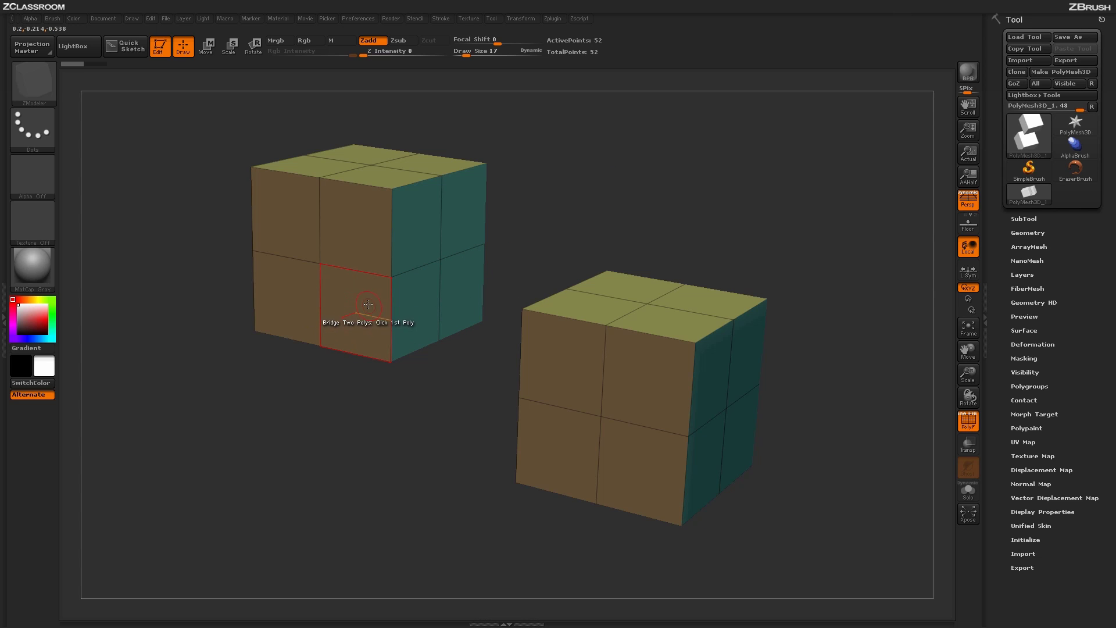
- Change the Bridge target to Connected Polys and choose the Arcs And Line curve type
key("space")
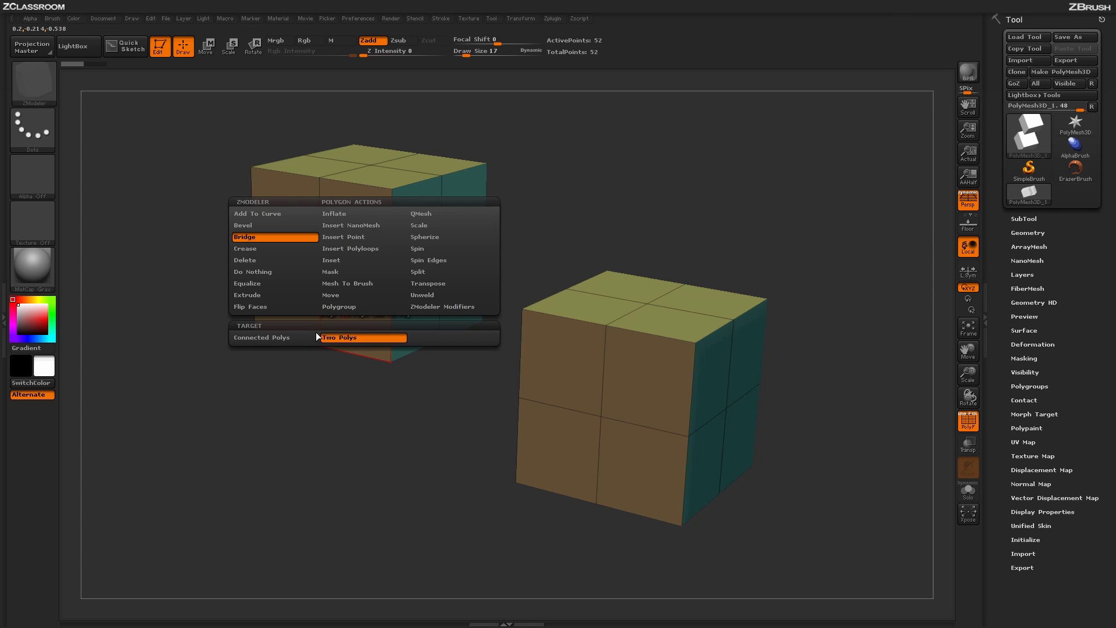
left_click(274, 339)
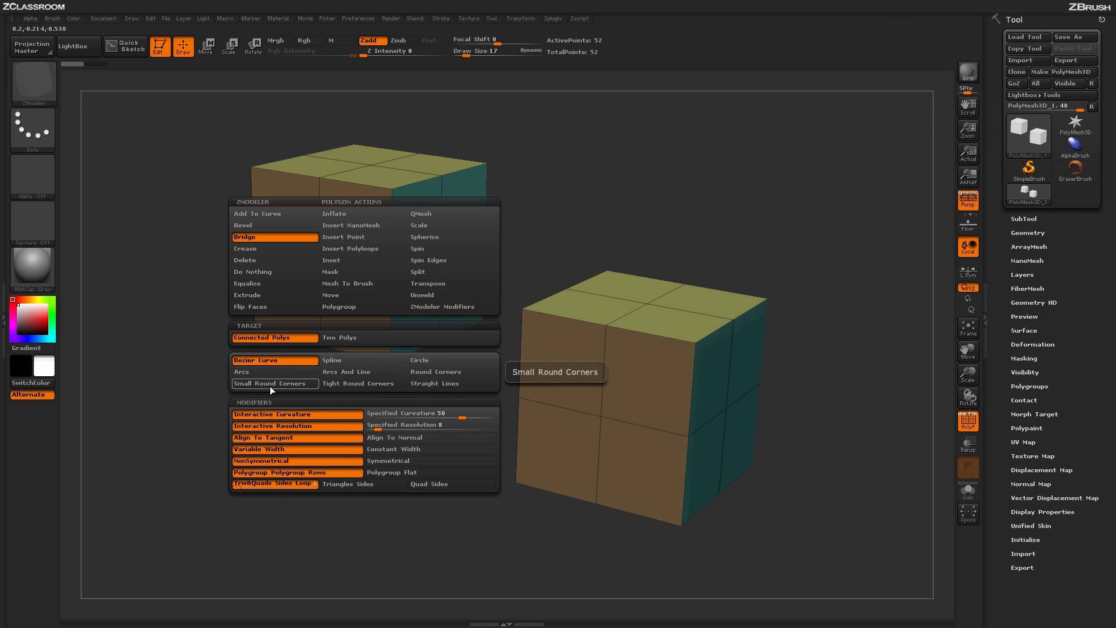
left_click(343, 374)
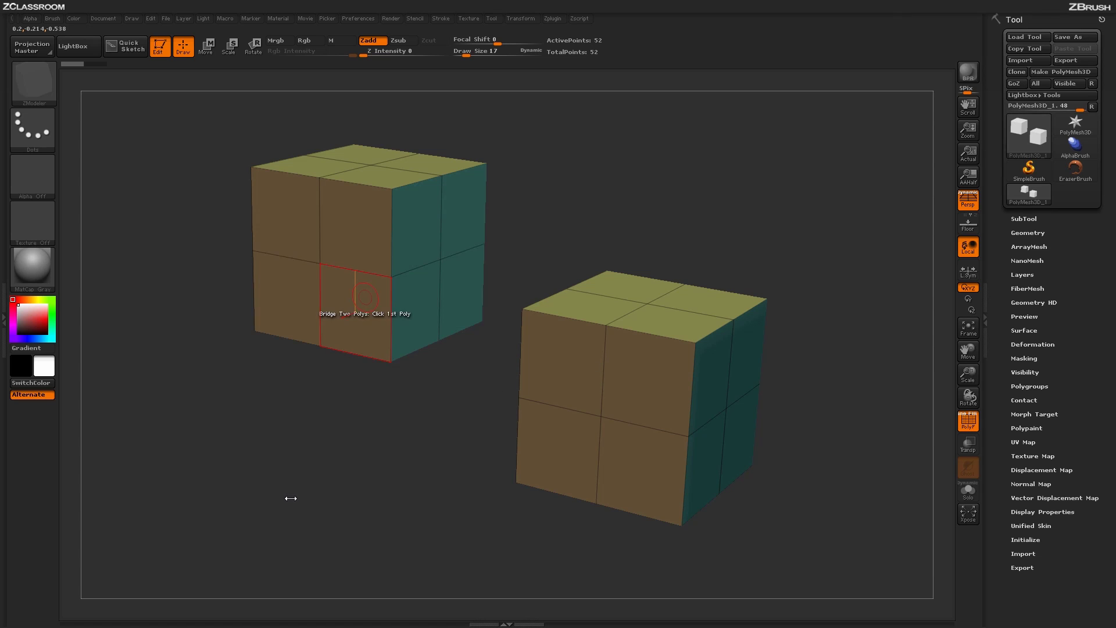
- Bridge the connected polys in the outer column of the farther cube's brown face and the rear column of its teal face
left_click_drag(348, 492, 357, 484)
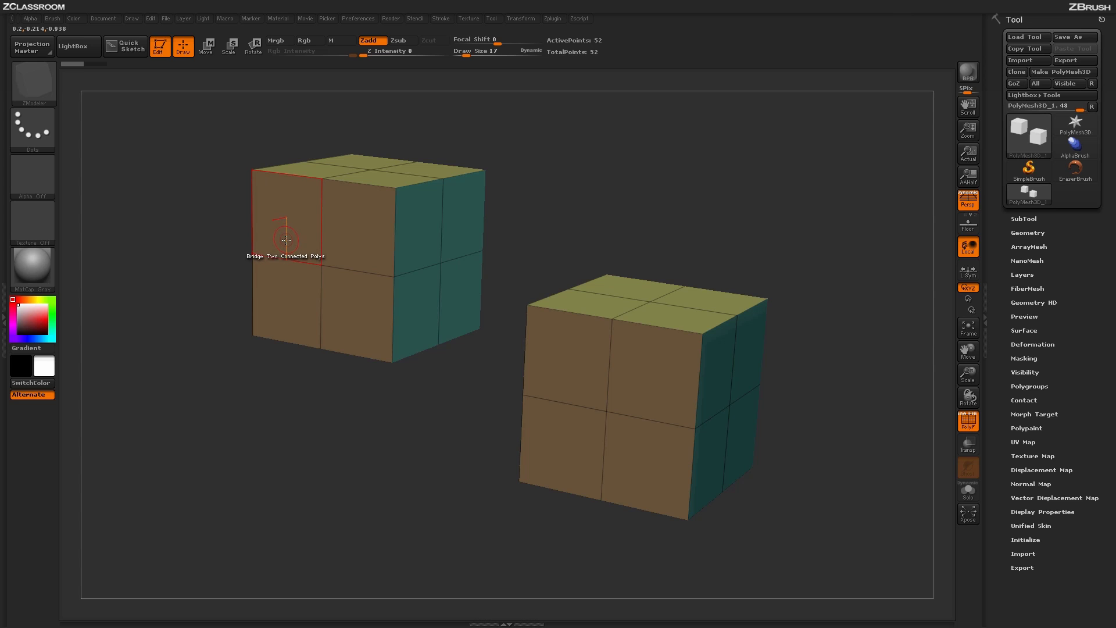
left_click(286, 240)
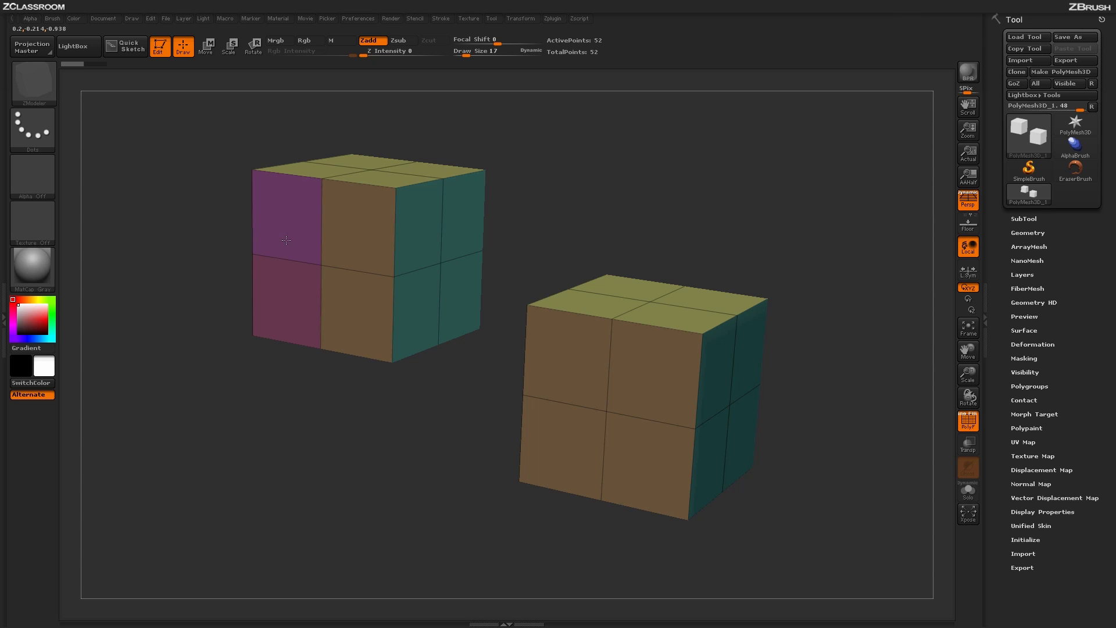
mouse_move(323, 240)
left_mouse_down()
mouse_move(474, 249)
mouse_move(375, 251)
mouse_move(454, 251)
mouse_move(442, 253)
mouse_move(474, 180)
mouse_move(507, 198)
mouse_move(480, 211)
mouse_move(503, 199)
left_mouse_up()
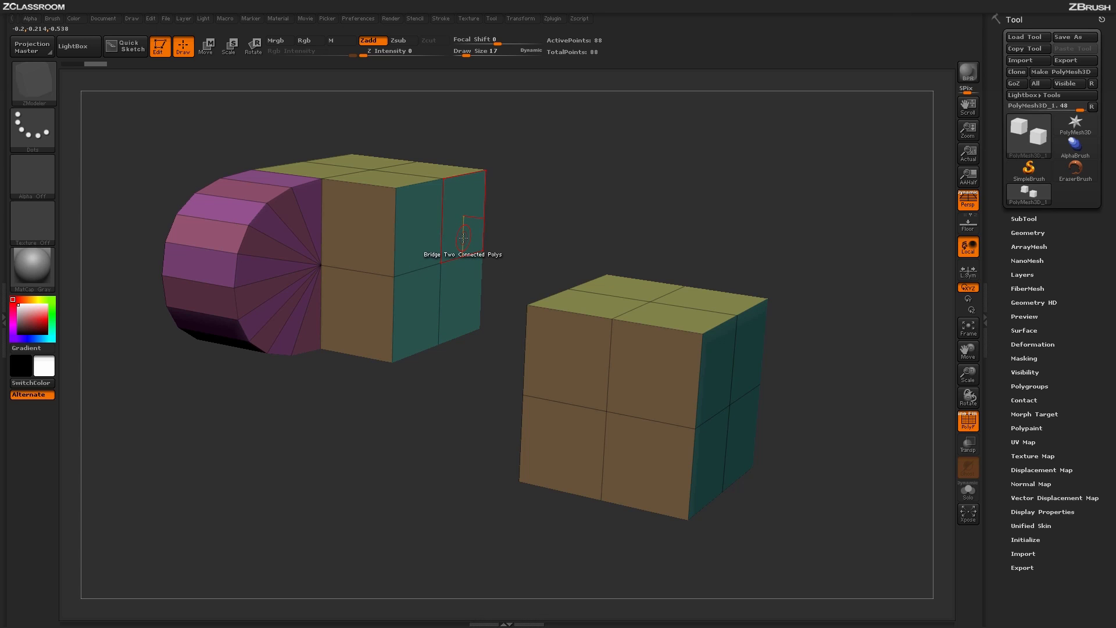
left_click_drag(463, 237, 647, 189)
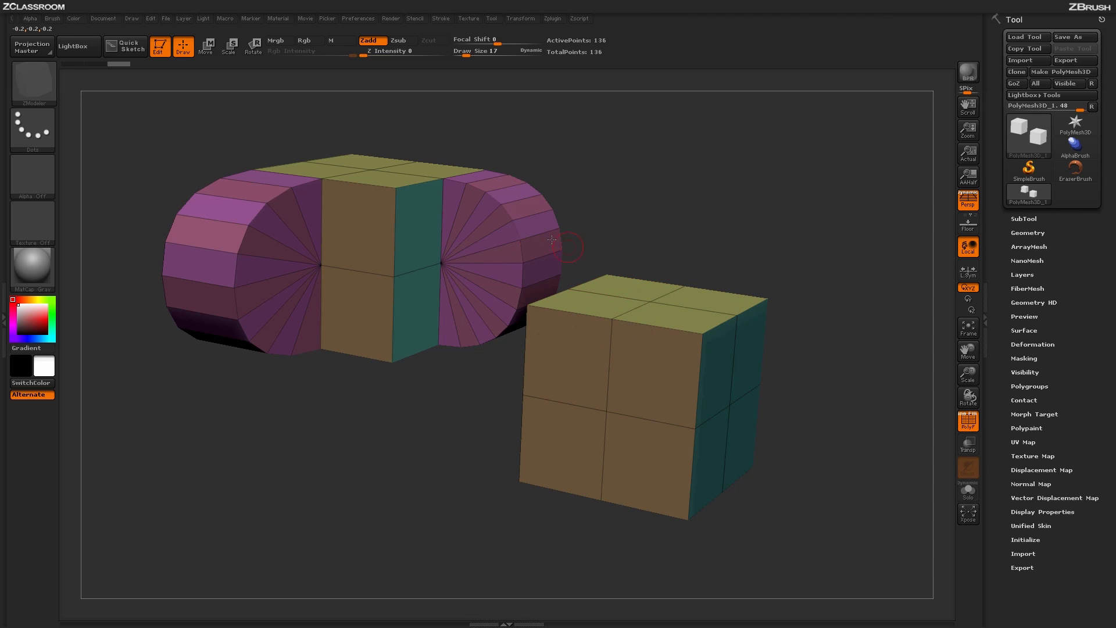
- Bridge both rows of connected polys on the nearer cube's top and both rows on its brown front
left_click(651, 289)
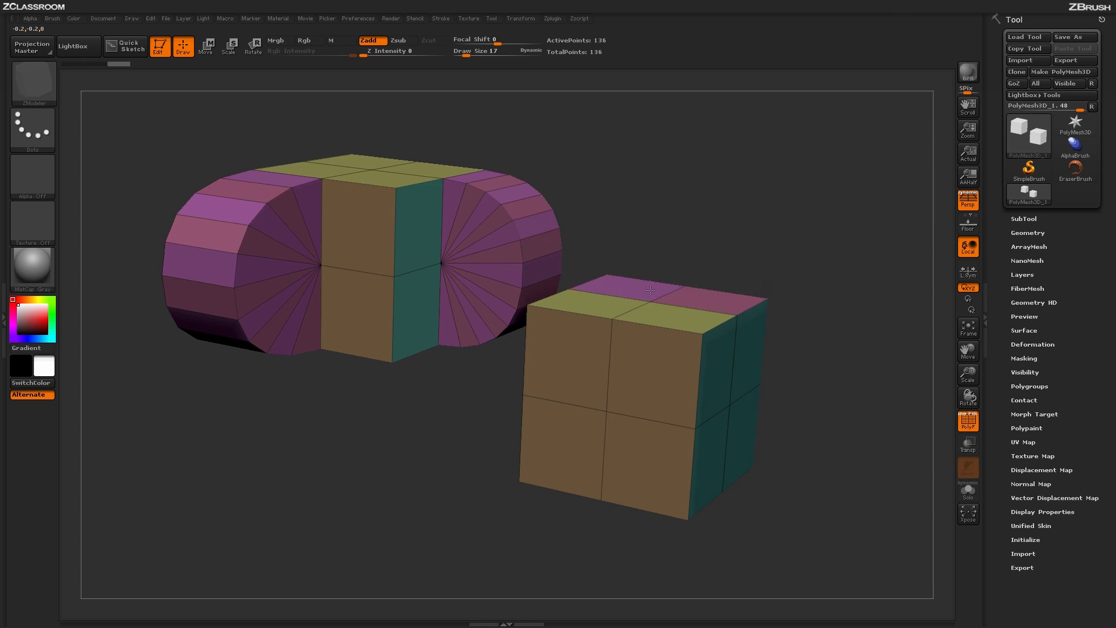
left_click(607, 259)
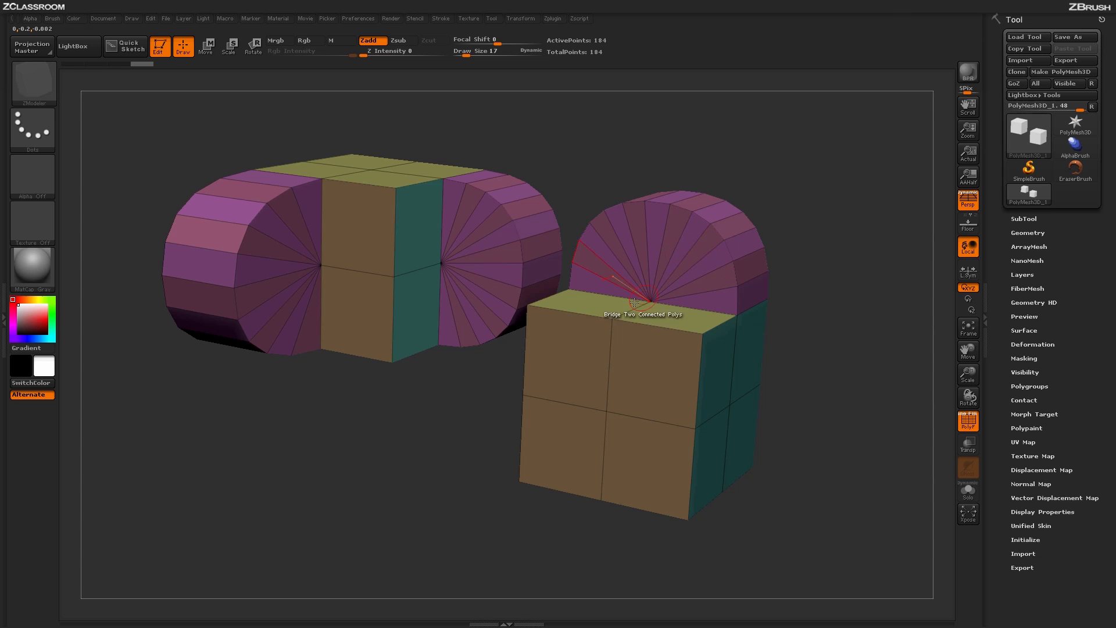
left_click(616, 305)
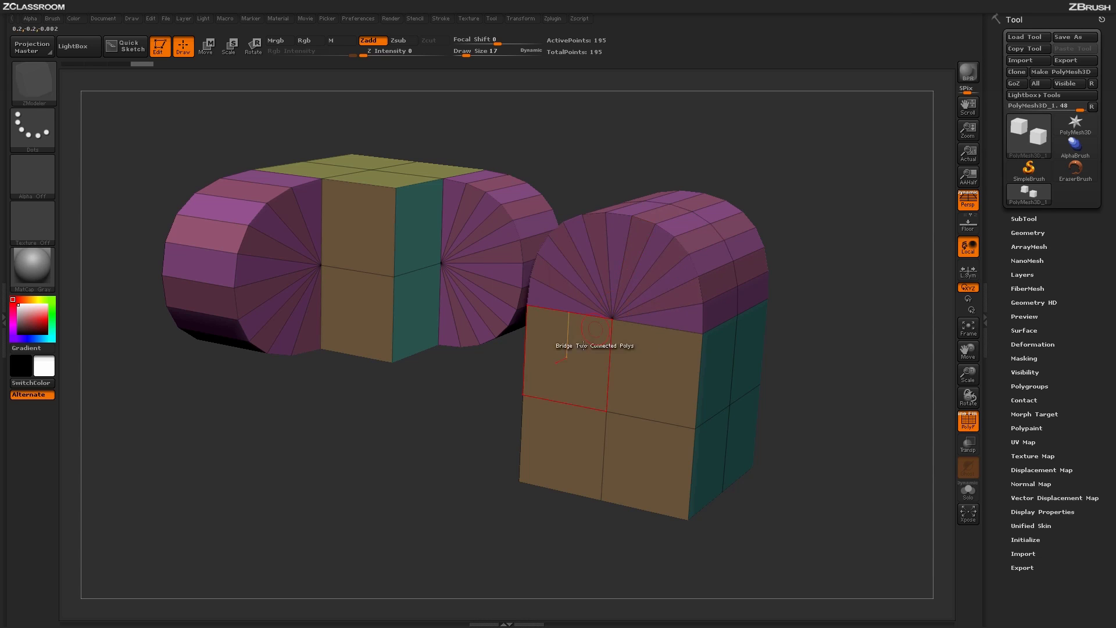
left_click(592, 363)
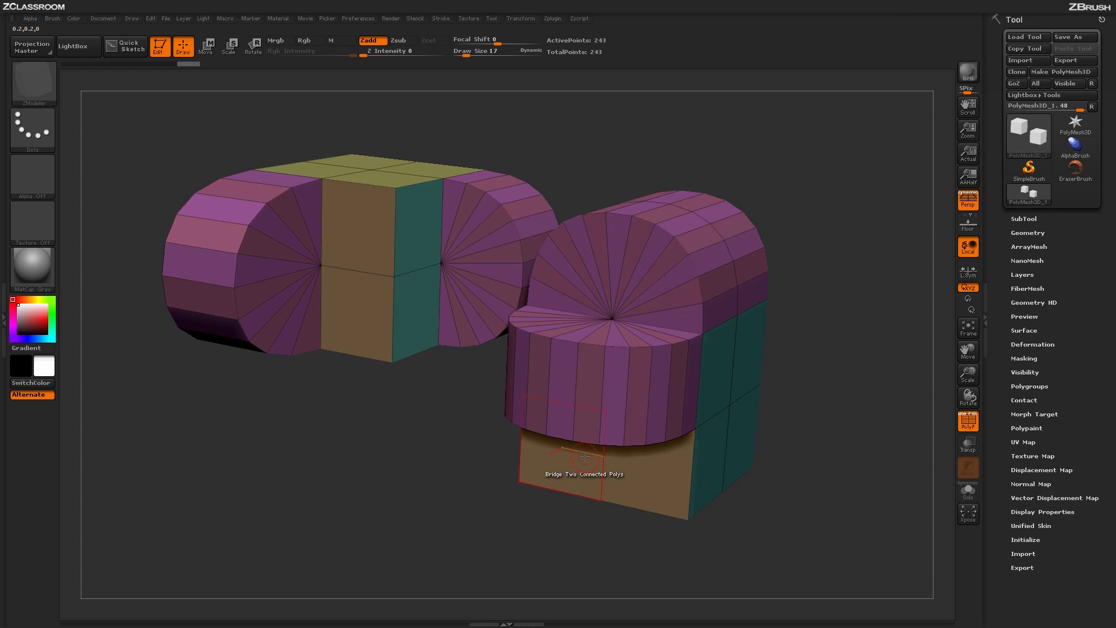
left_click(585, 457)
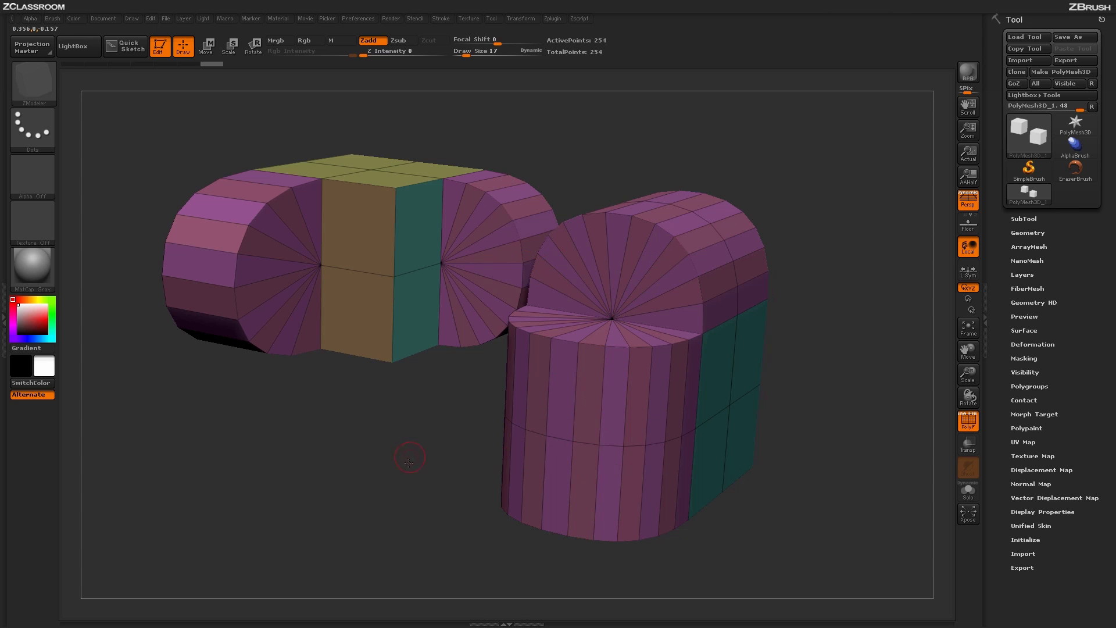
- Undo all the connected-poly bridges on both cubes
mouse_move(406, 461)
left_mouse_down()
mouse_move(411, 472)
mouse_move(409, 461)
left_mouse_up()
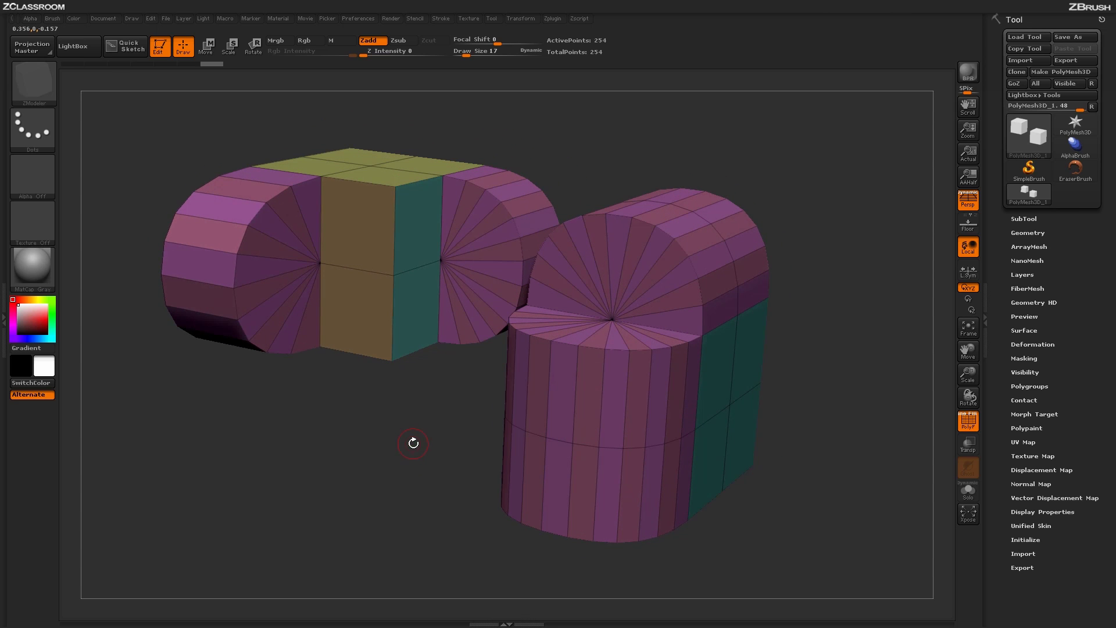
key("ctrl+z")
key("ctrl+z")
key("ctrl+z")
key("ctrl+z")
key("ctrl+z")
key("ctrl+z")
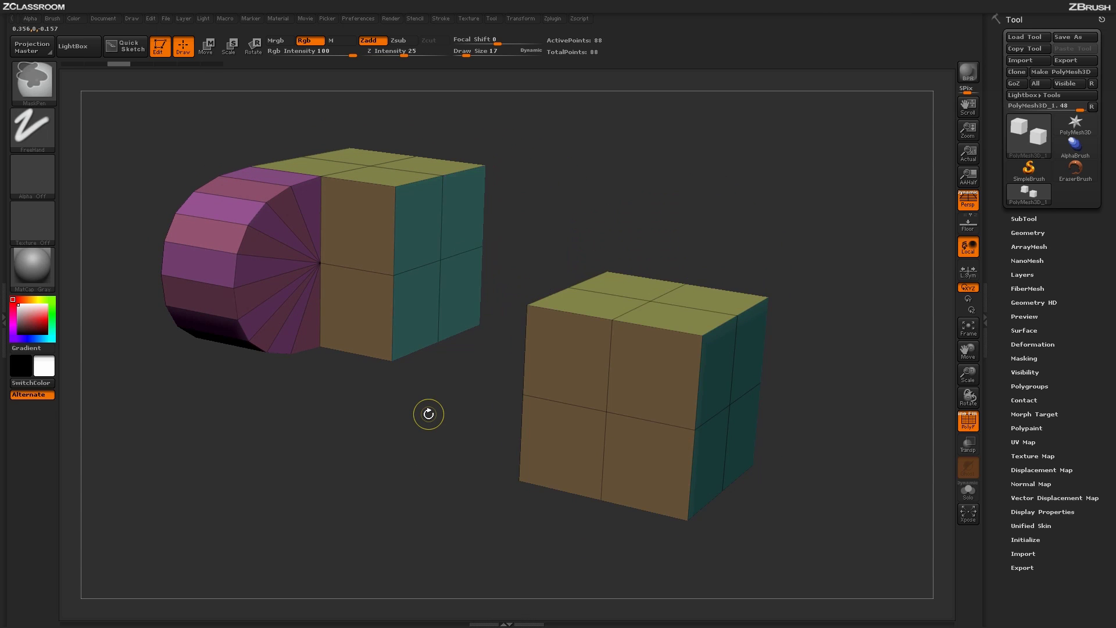
key("ctrl+z")
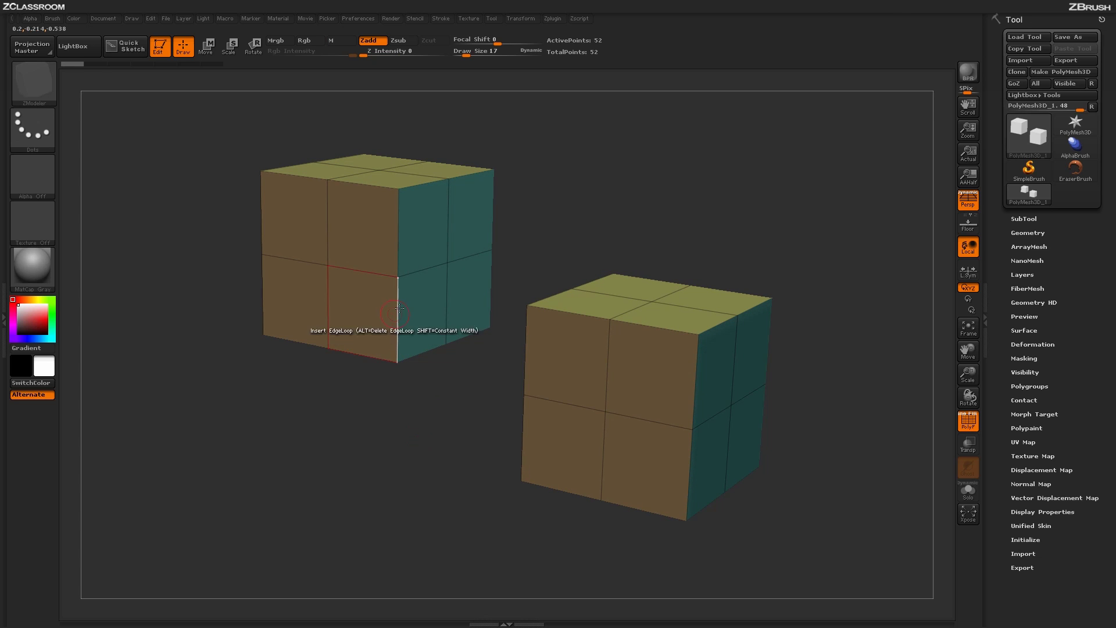
- Set the Bridge curve to Bezier Curve with a Specified Curvature of 100 and a Specified Resolution of 16
key("space")
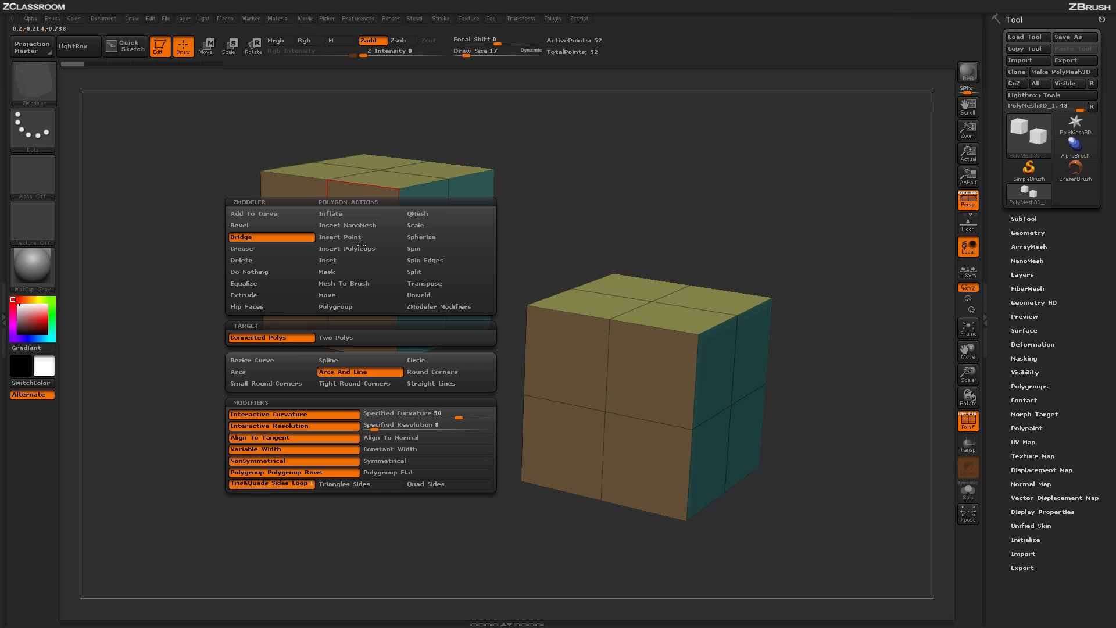
left_click(305, 361)
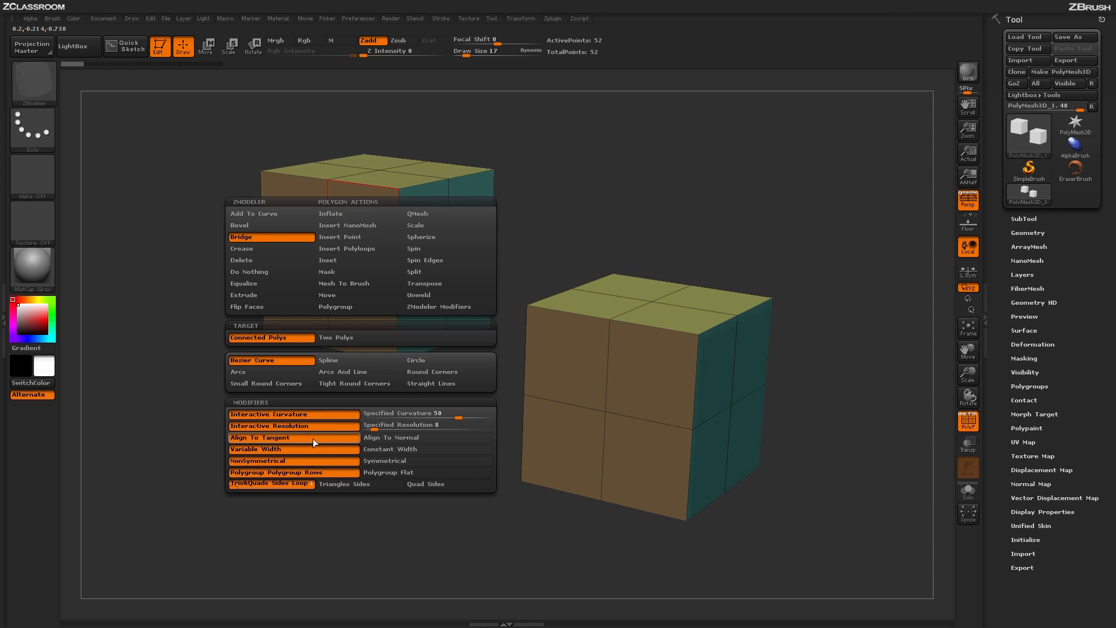
left_click(424, 415)
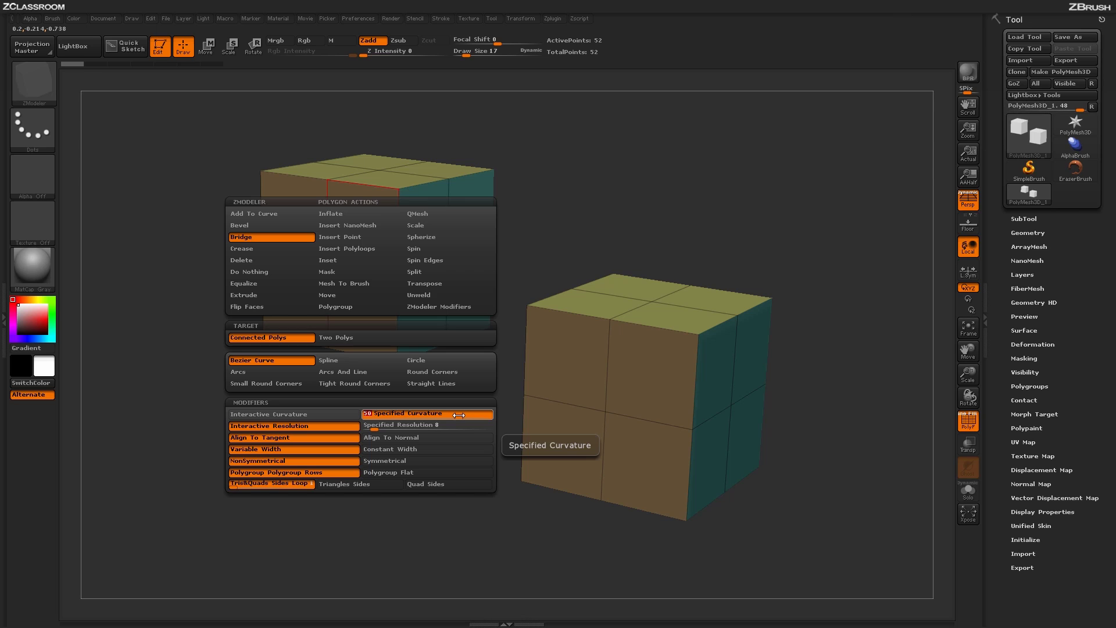
left_click_drag(459, 414, 467, 415)
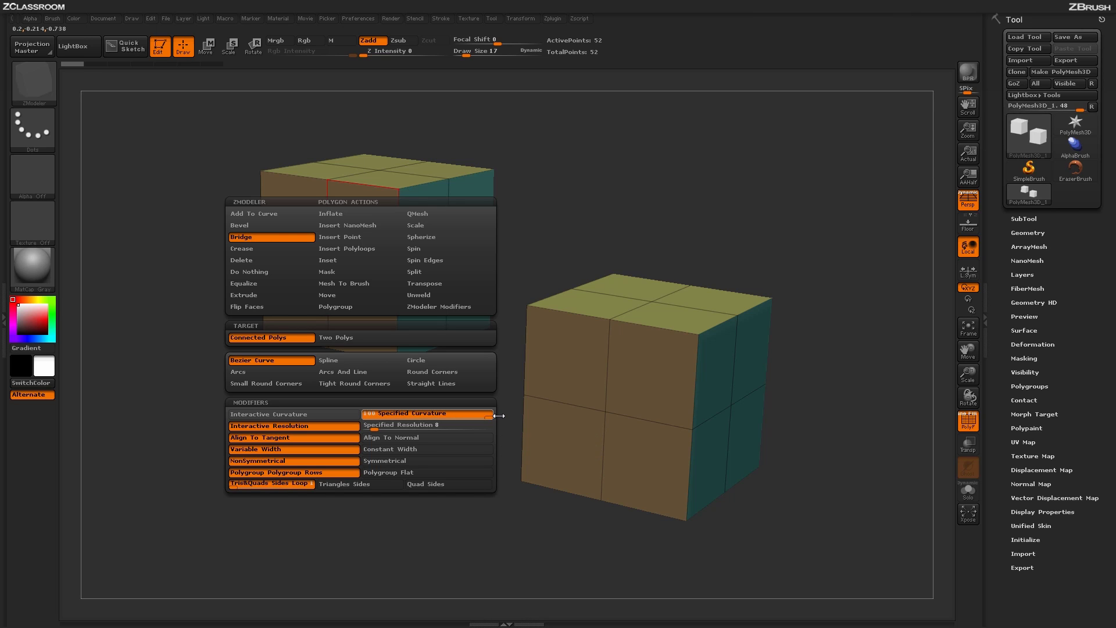
left_click(410, 425)
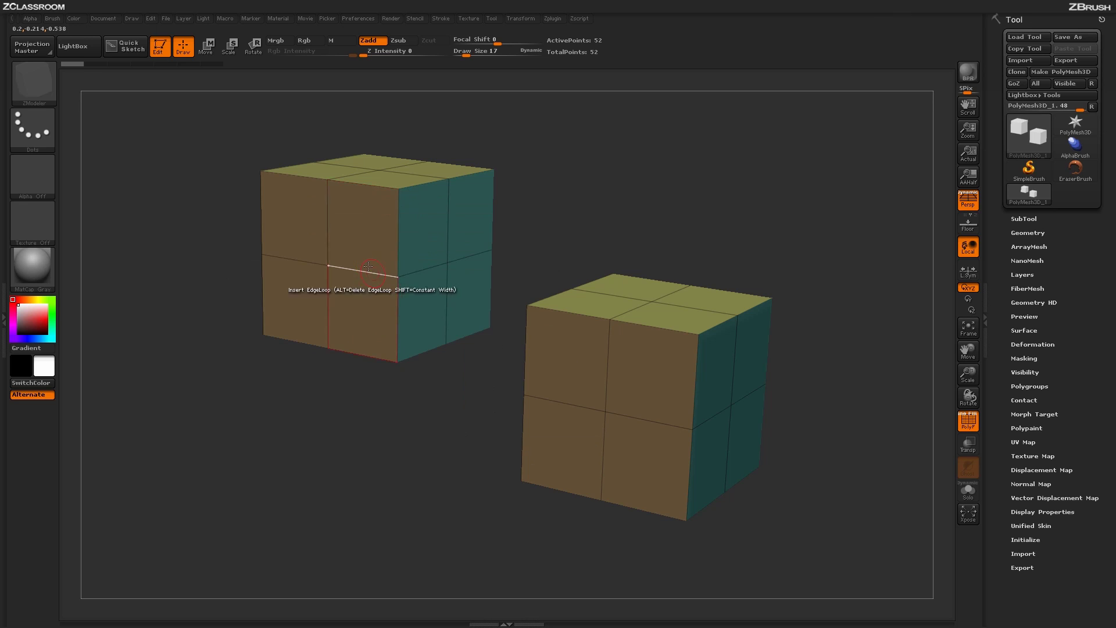
- Try Bezier bridges on the farther cube's inner brown column and rear teal column, and undo both
left_click(361, 243)
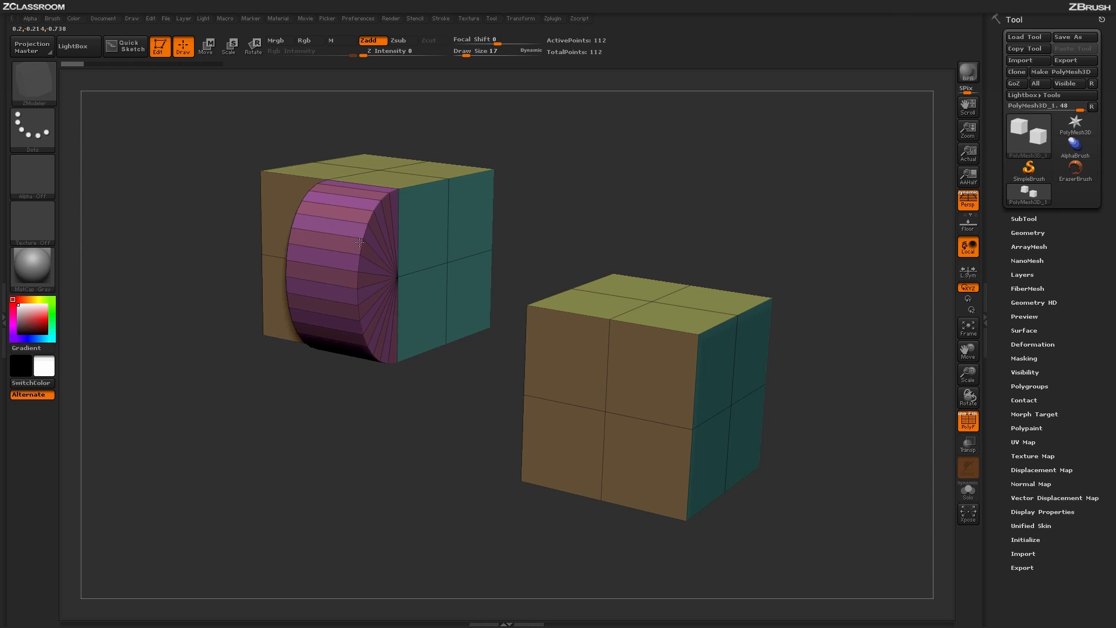
left_click(463, 239)
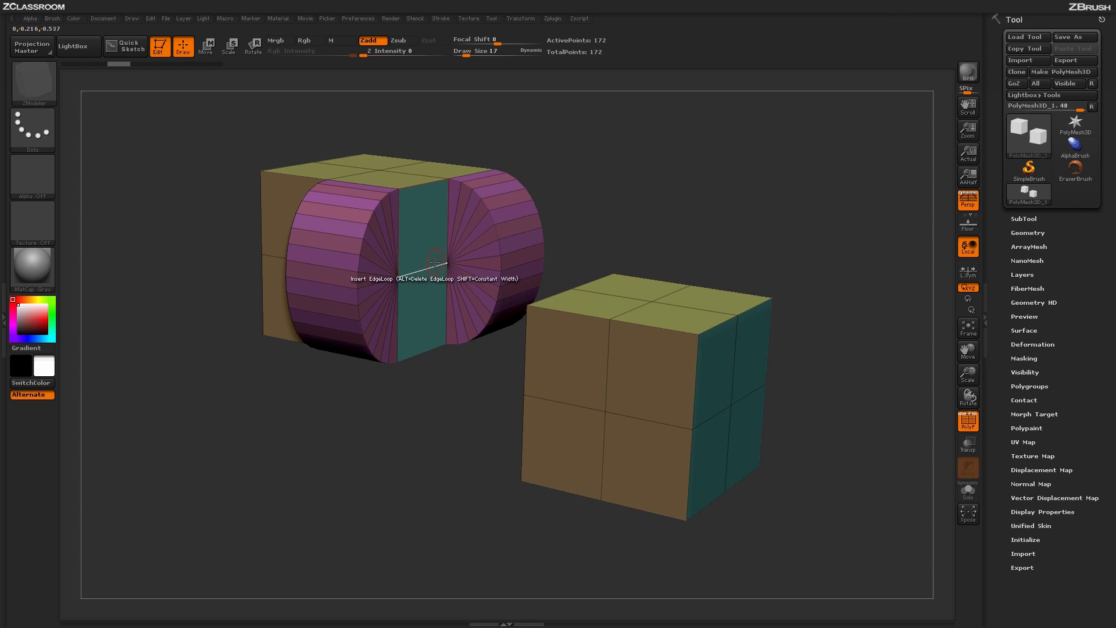
key("ctrl+z")
key("ctrl+z")
- Bridge the connected polys in the farther cube's rear teal column and choose the Polygroup Flat modifier
key("space")
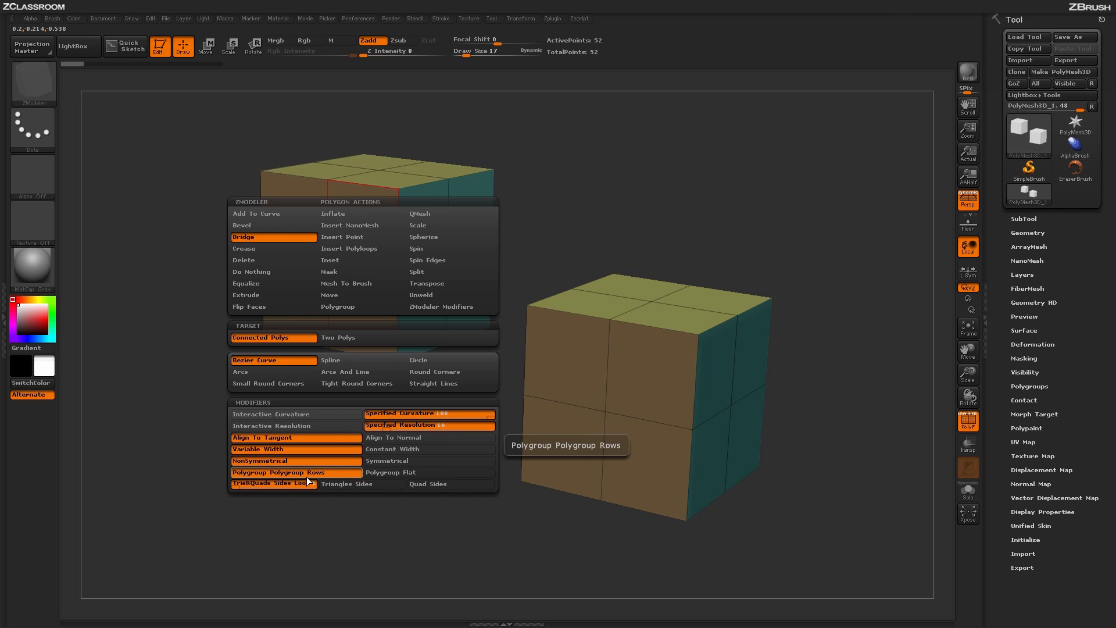
left_click(379, 476)
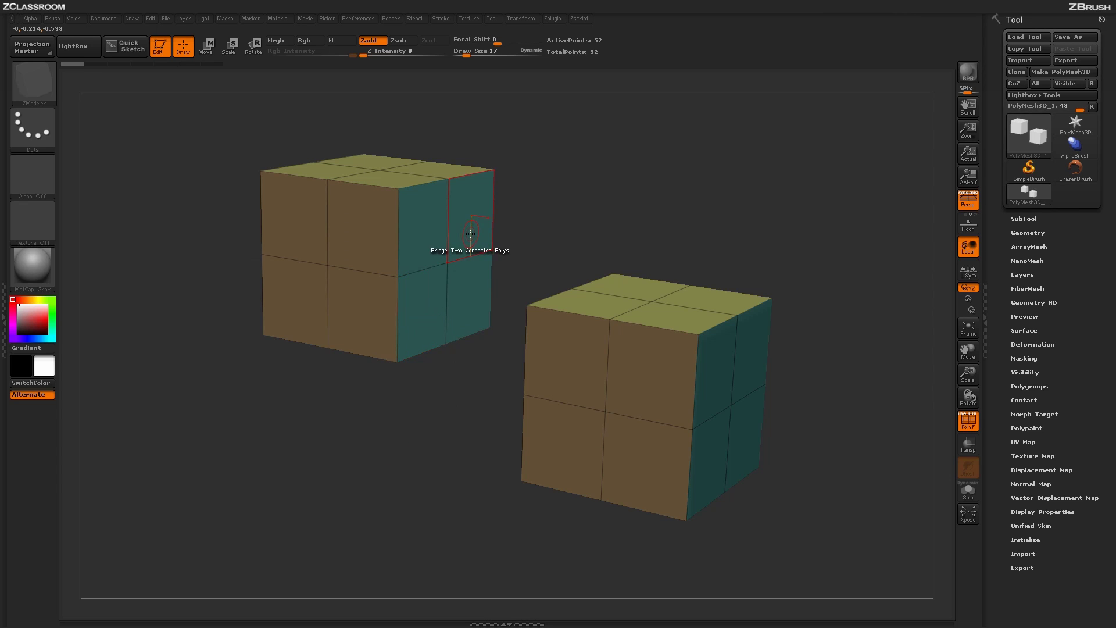
left_click_drag(471, 233, 453, 324)
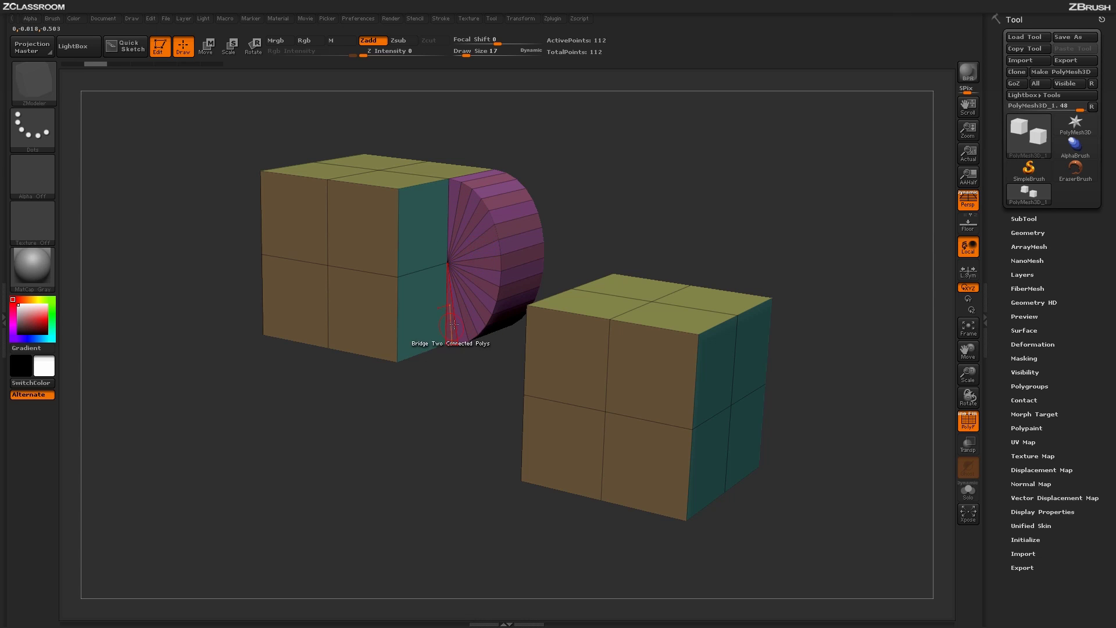
key("space")
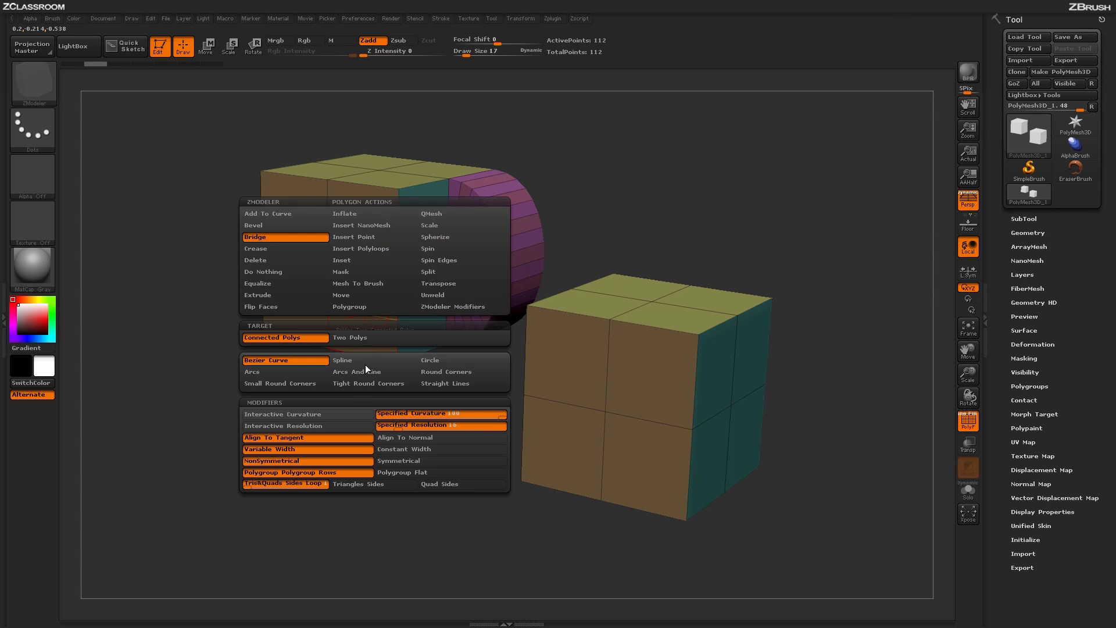
left_click(406, 475)
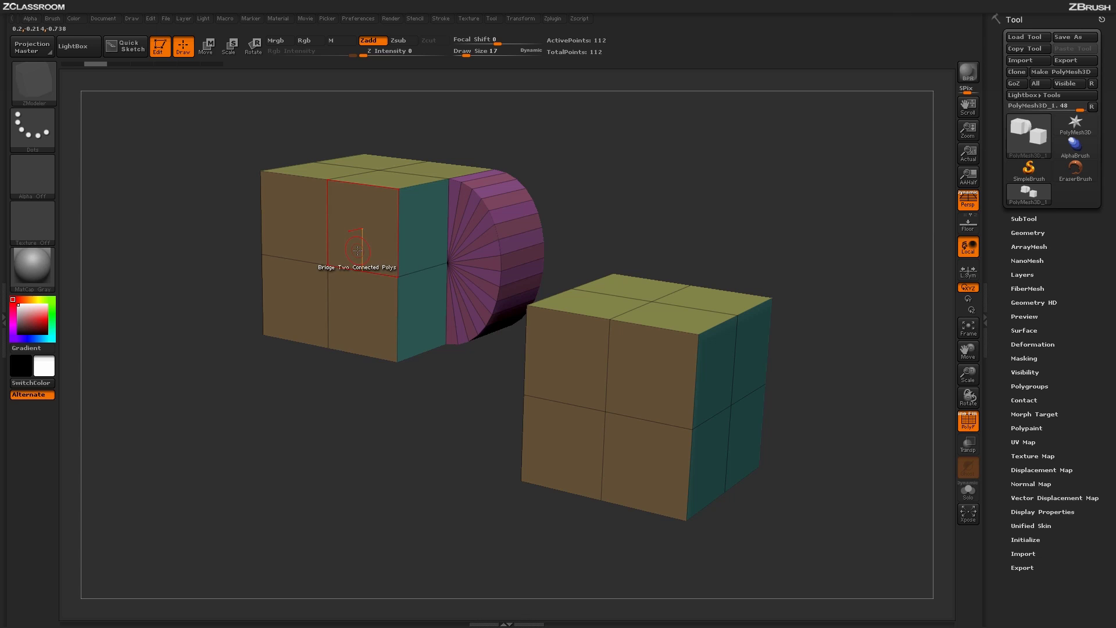
- Try a bridge on the connected polys of the farther cube's inner brown column, and undo both it and the teal bridge
left_click_drag(355, 256, 368, 240)
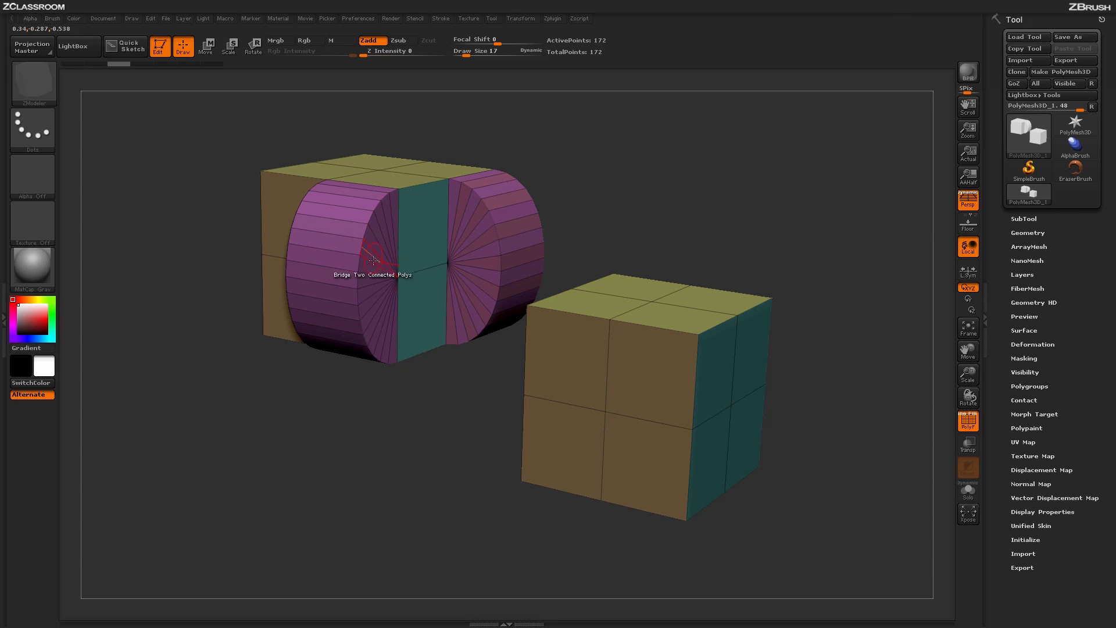
key("ctrl+z")
key("ctrl+z")
- Review the Bridge side modifiers, try the bridge on the farther cube's rear teal column again, and undo it
key("space")
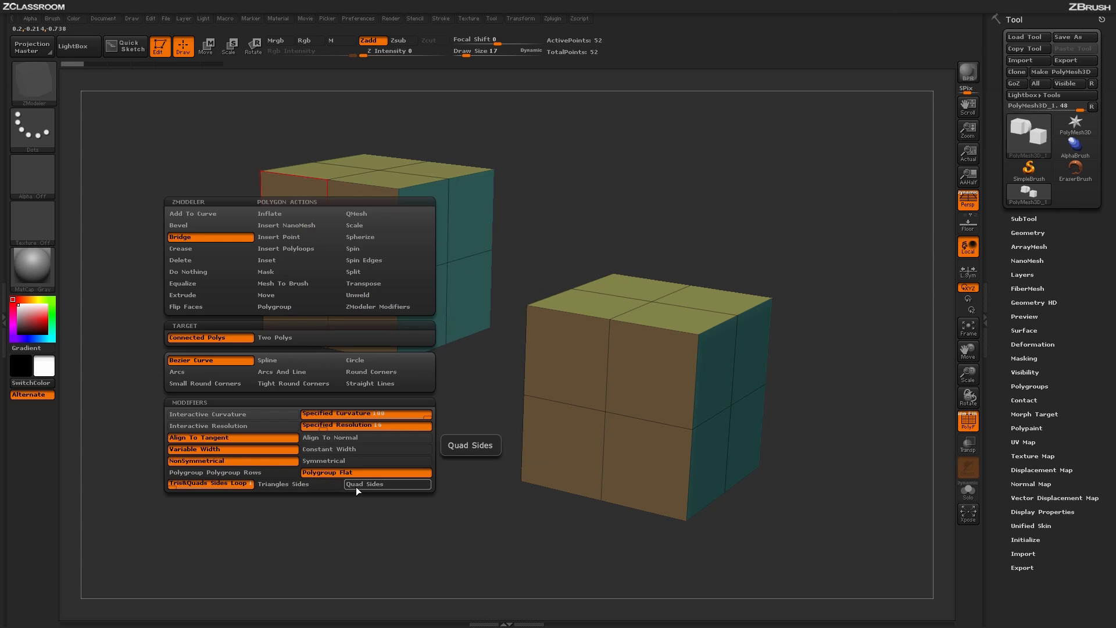
left_click(301, 485)
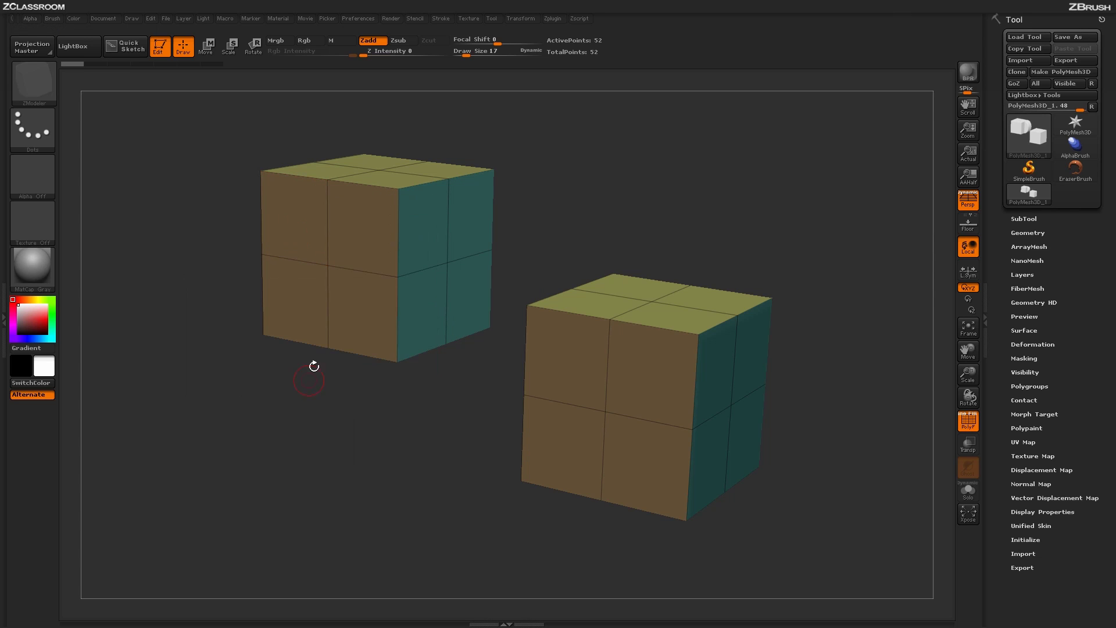
left_click(366, 293)
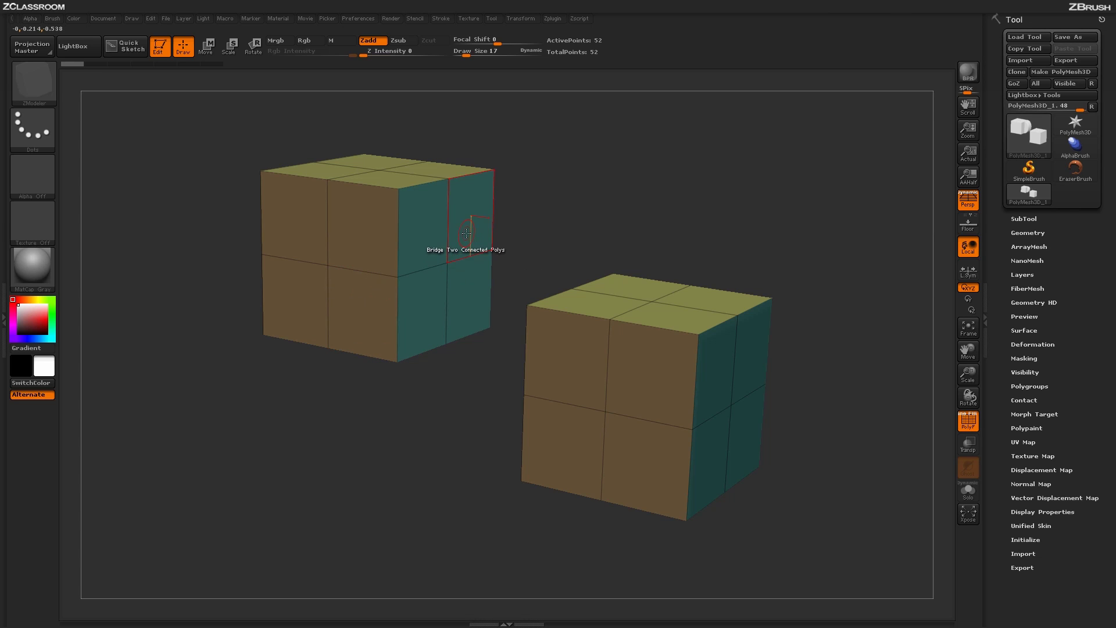
left_click(468, 245)
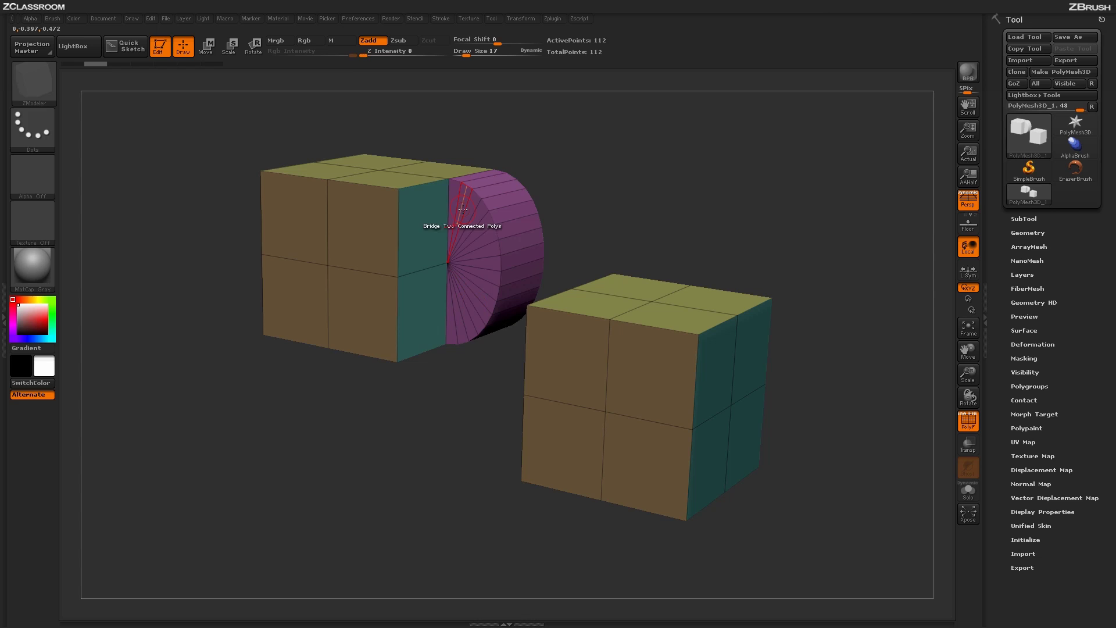
key("ctrl+z")
- Use QMesh to extrude the two lower brown polys of the farther cube outward into a protruding step
key("space")
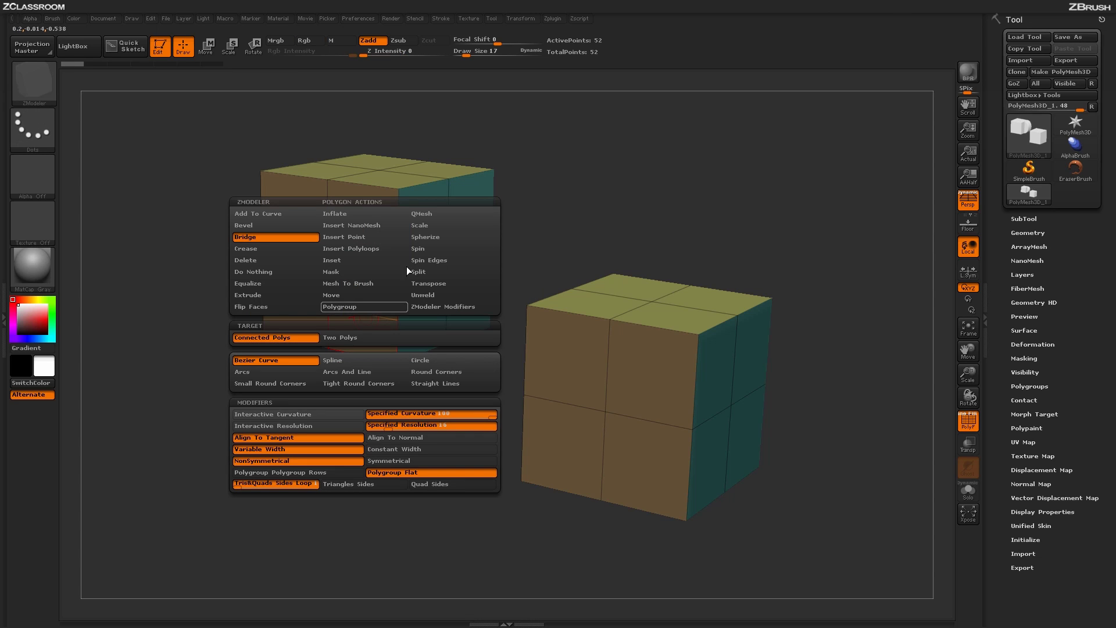
left_click(427, 214)
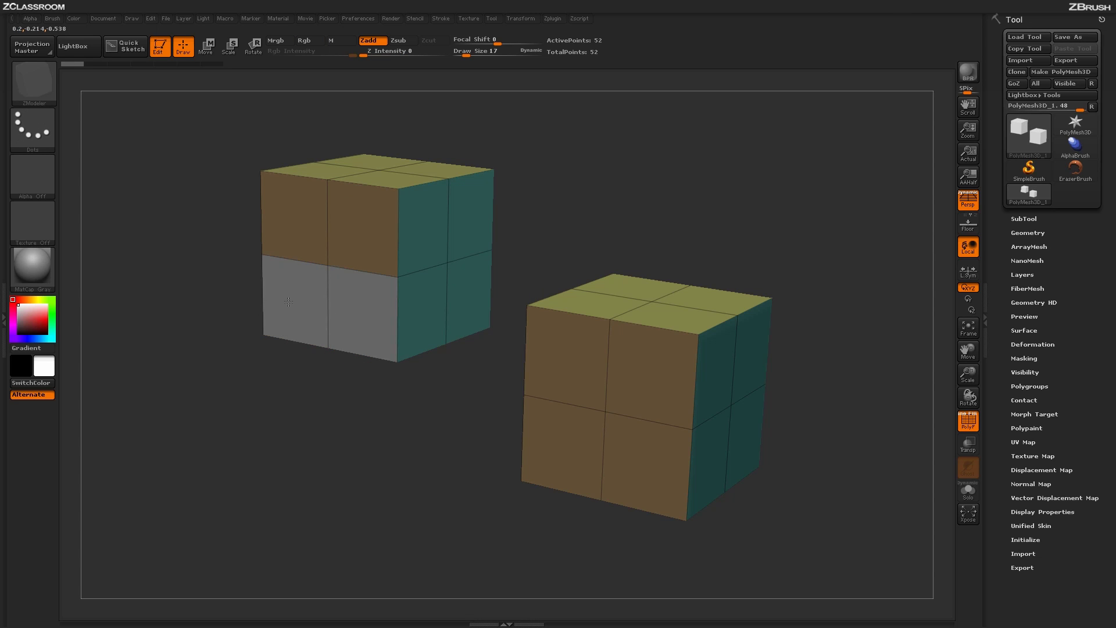
left_click_drag(373, 308, 326, 302)
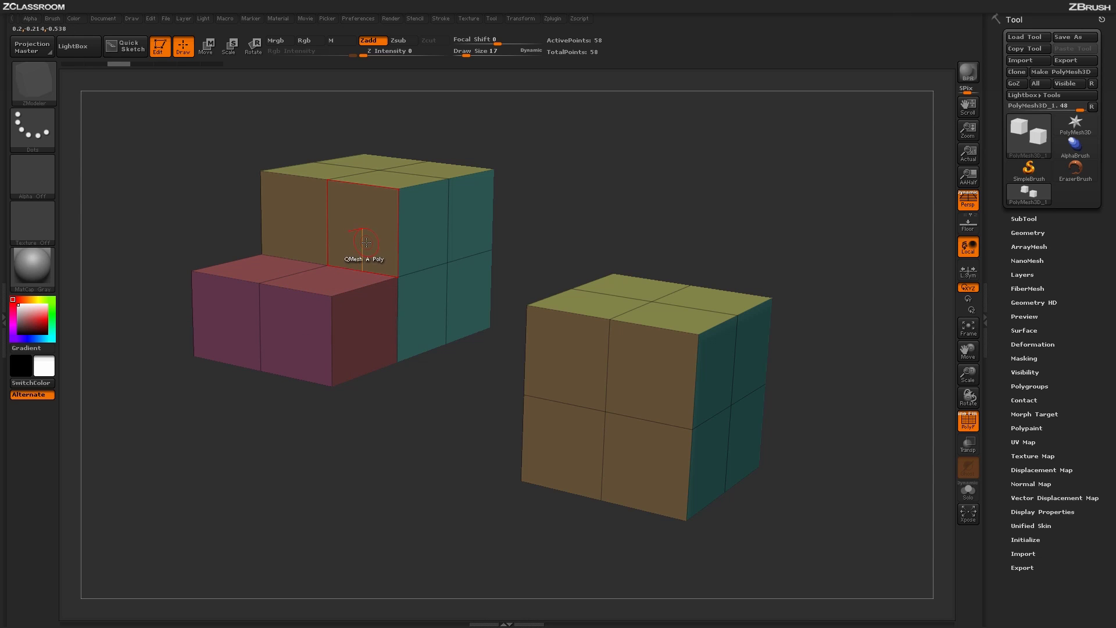
- Bridge the farther cube's upper brown polys to the connected polys on top of the step, using the Bezier Curve
key("space")
left_click(274, 236)
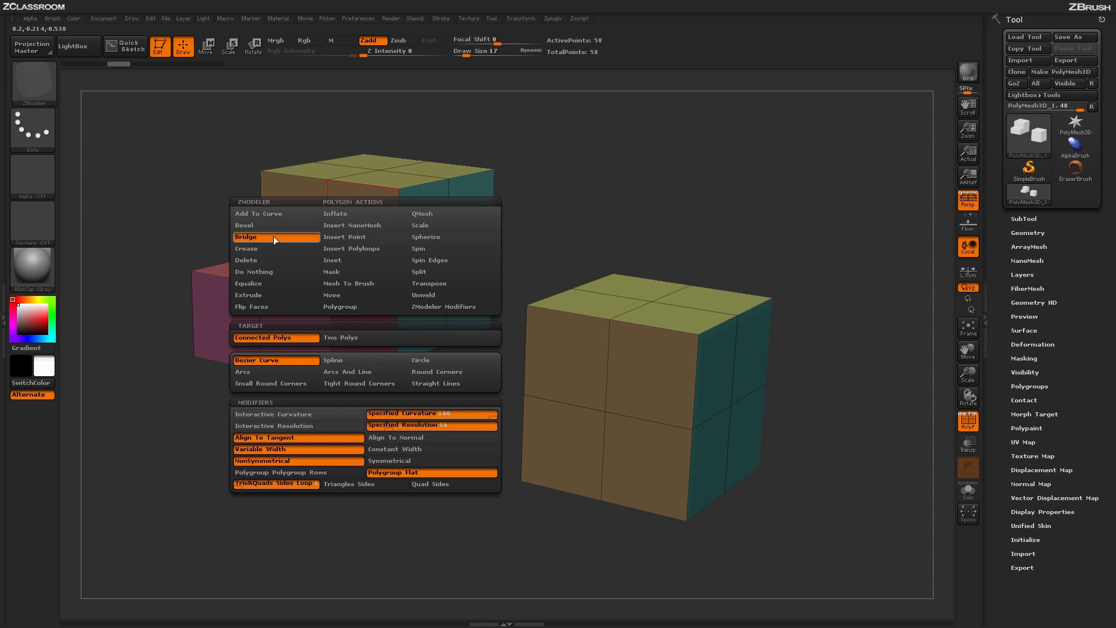
left_click(305, 426)
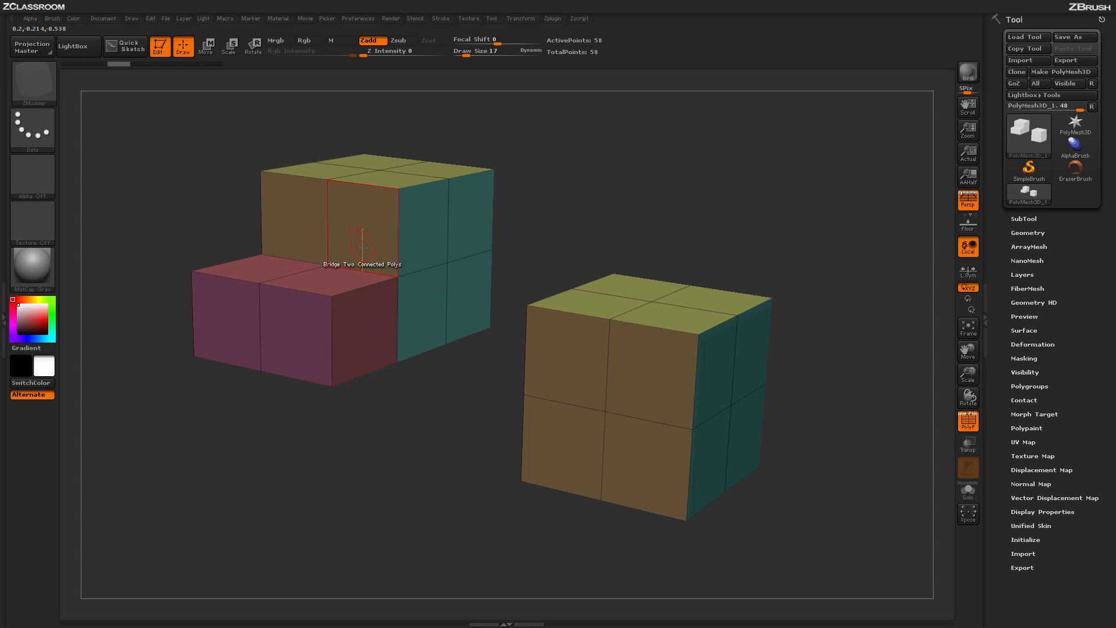
left_click(362, 248)
left_click_drag(404, 267, 506, 296)
left_click_drag(587, 244, 372, 279)
left_click(292, 279)
mouse_move(505, 430)
left_mouse_down()
mouse_move(498, 443)
mouse_move(454, 425)
mouse_move(520, 439)
mouse_move(499, 438)
mouse_move(518, 459)
mouse_move(514, 446)
left_mouse_up()
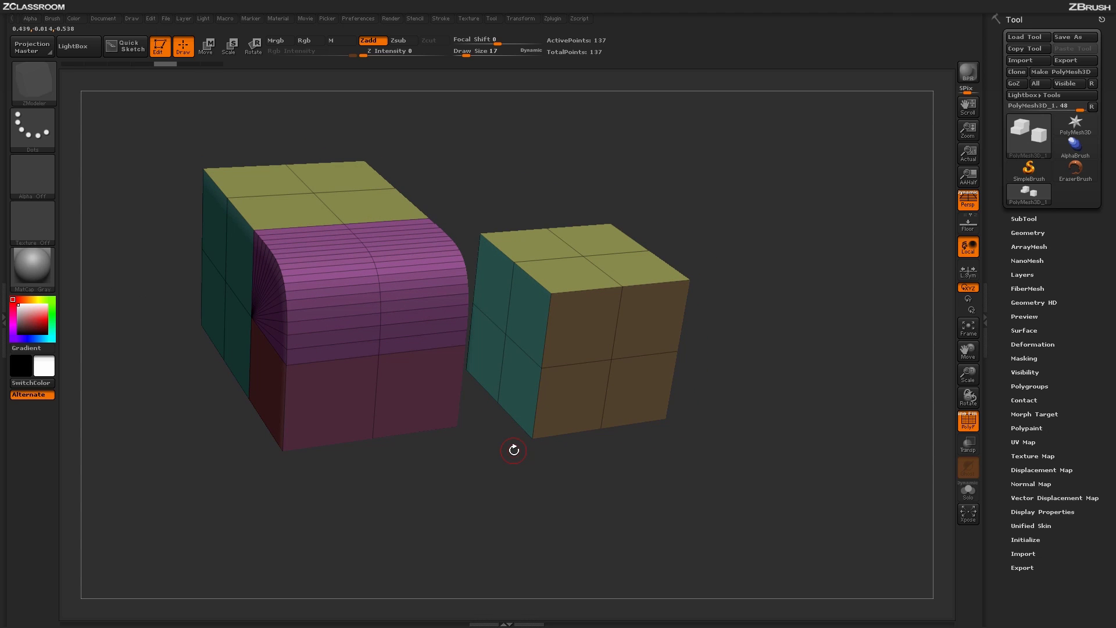